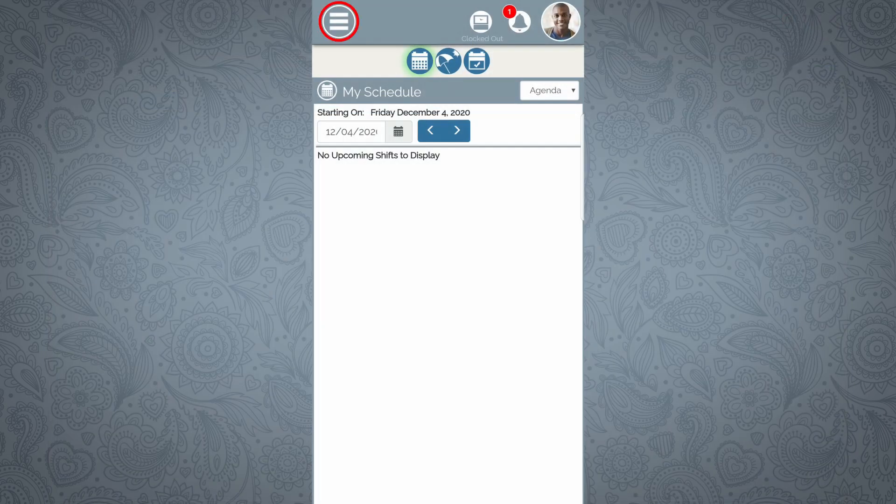
- Open the navigation menu to get to Manage Employees
{"action": "left_click", "coordinate": [339, 21]}
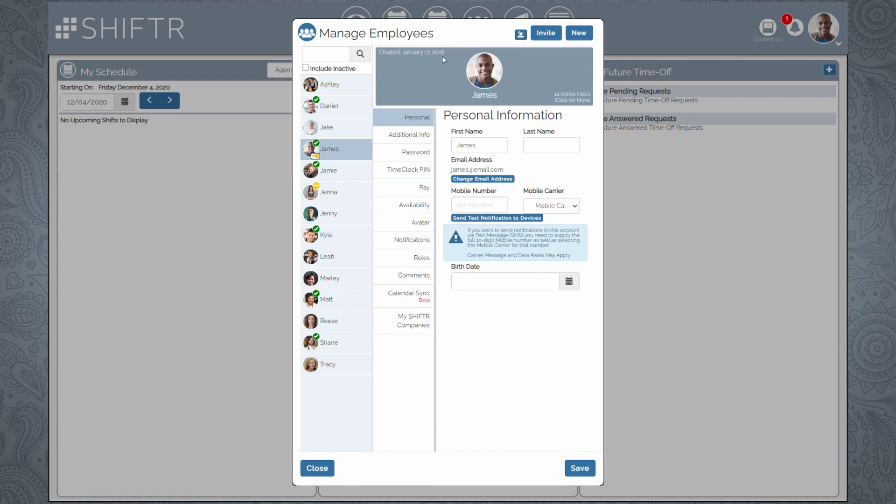
- Create a blank employee profile and enter the employee's first name and e-mail address
{"action": "left_click", "coordinate": [581, 37]}
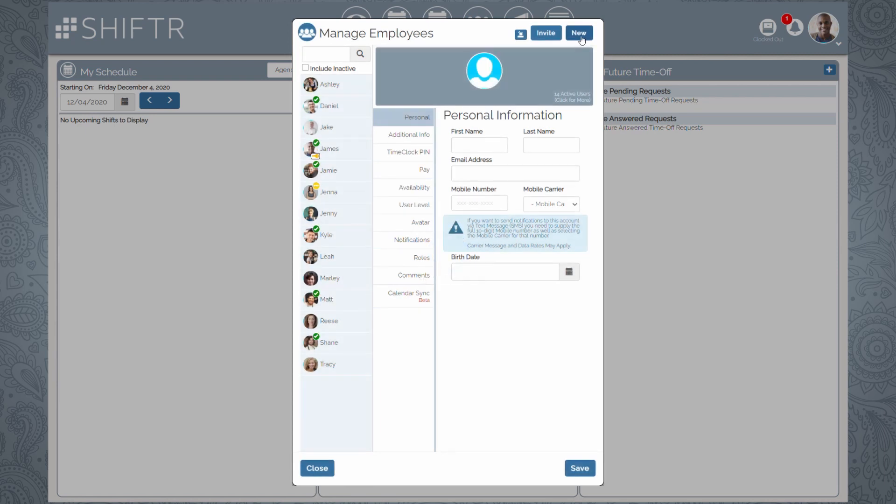
{"action": "left_click", "coordinate": [489, 148]}
{"action": "type", "text": "Margot"}
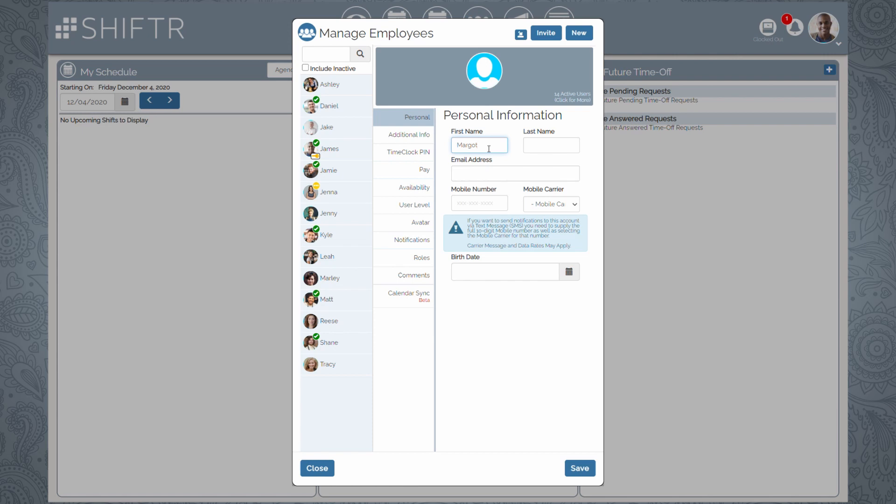
{"action": "key", "text": "Tab"}
{"action": "key", "text": "Tab"}
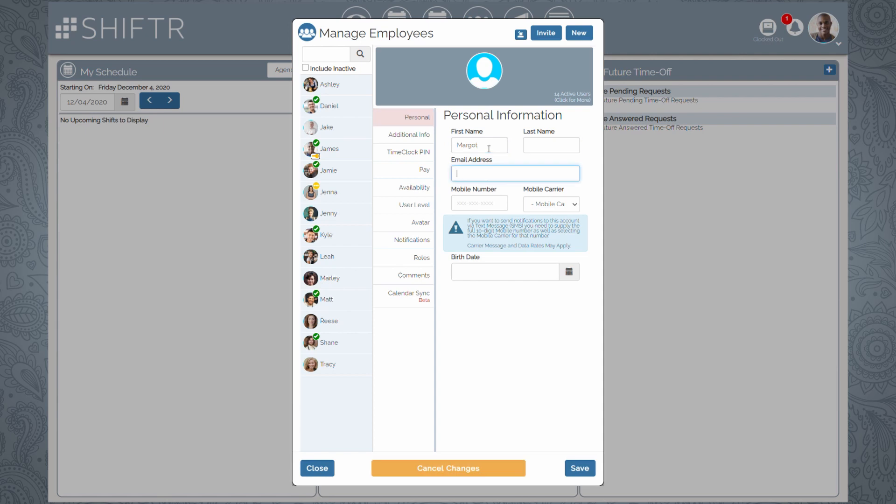
{"action": "key", "text": "Tab"}
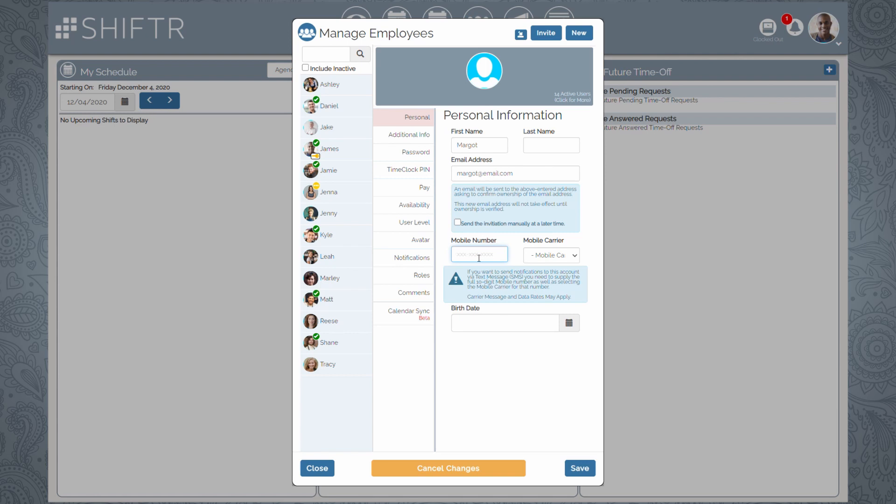
- Move past Mobile Carrier and show the Additional Info section of the profile
{"action": "key", "text": "Tab"}
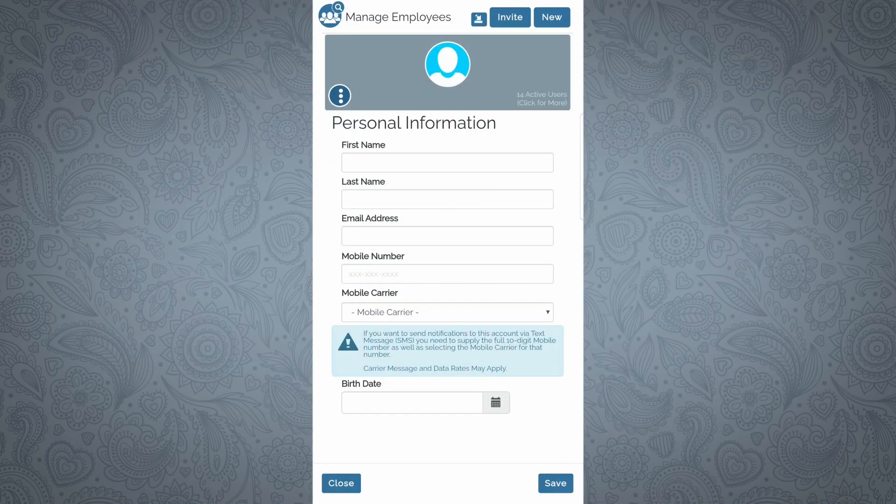
{"action": "left_click", "coordinate": [339, 96]}
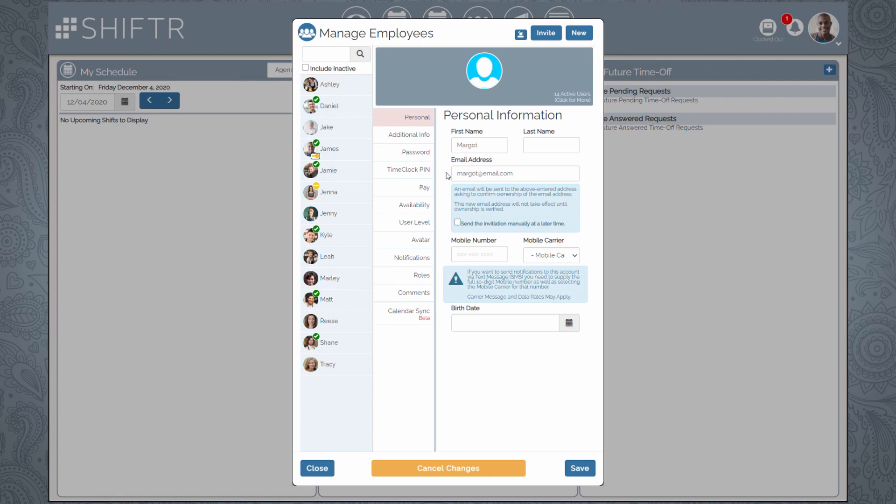
{"action": "left_click", "coordinate": [383, 136]}
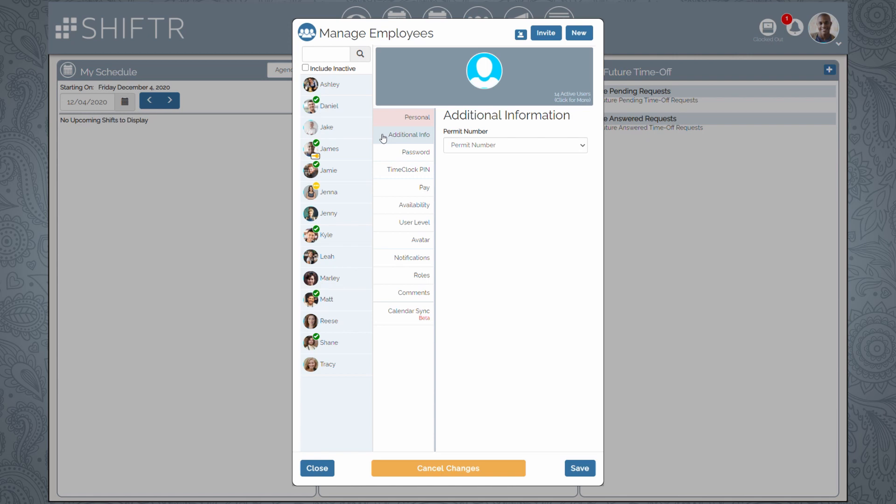
{"action": "left_click", "coordinate": [416, 134]}
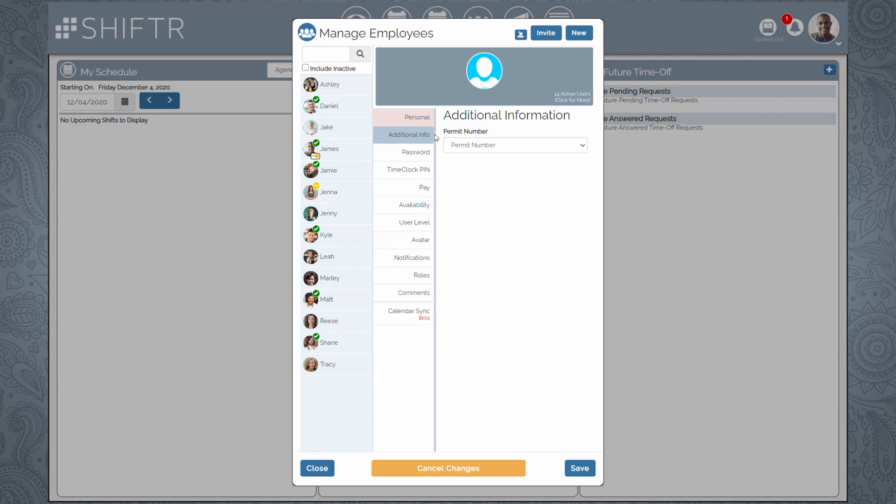
- Review the Password section's new-password setup options, then show the TimeClock PIN section
{"action": "left_click", "coordinate": [387, 154]}
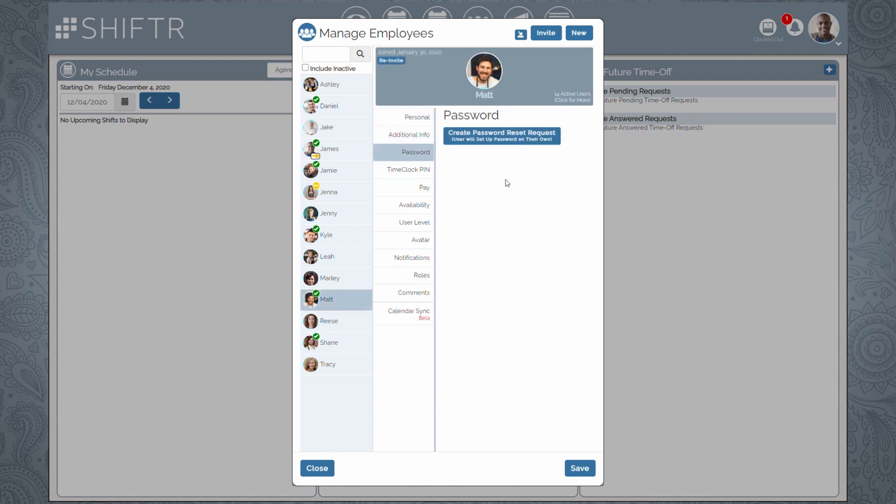
{"action": "left_click", "coordinate": [535, 137]}
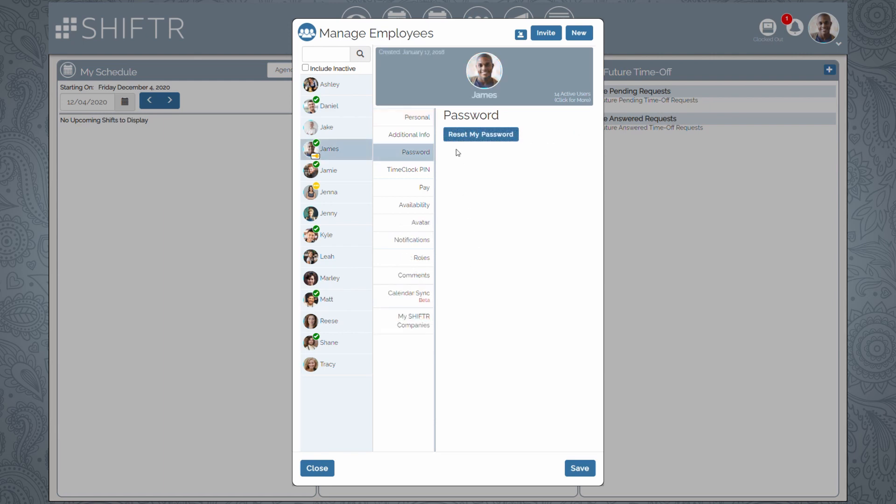
{"action": "left_click", "coordinate": [477, 137]}
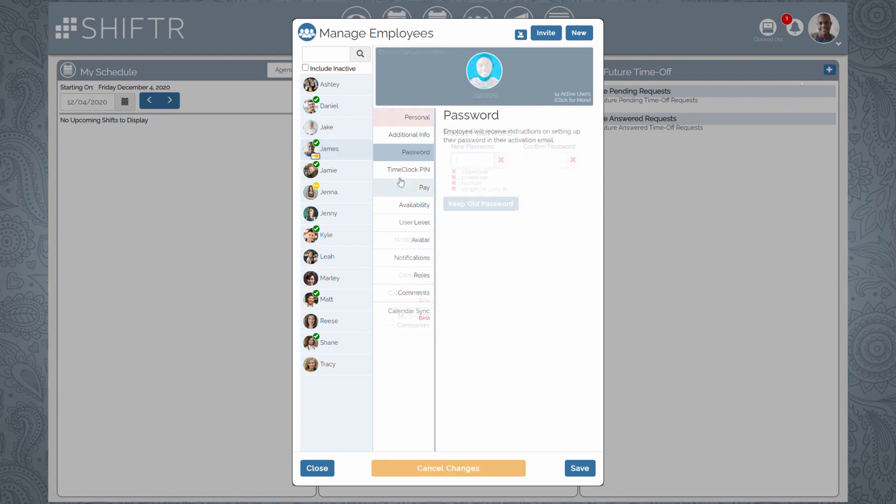
{"action": "left_click", "coordinate": [384, 172]}
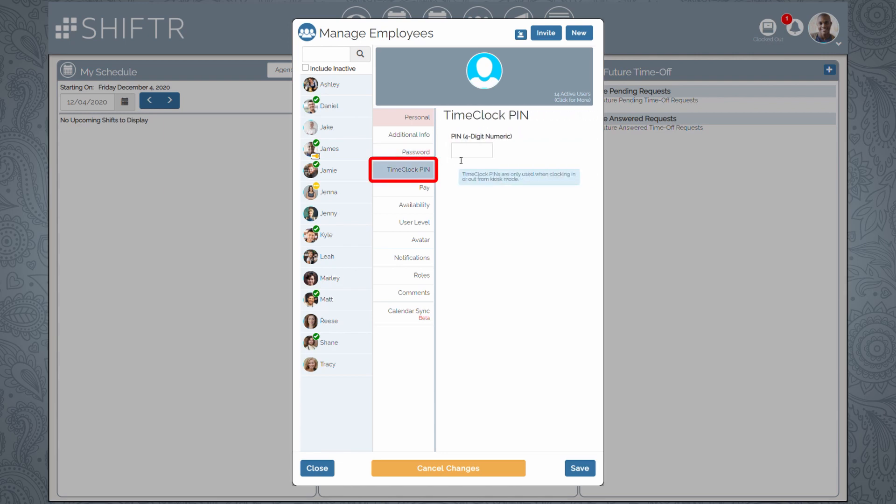
- Enter a 4-digit numeric TimeClock PIN for the new employee
{"action": "left_click", "coordinate": [480, 156]}
{"action": "type", "text": "5555"}
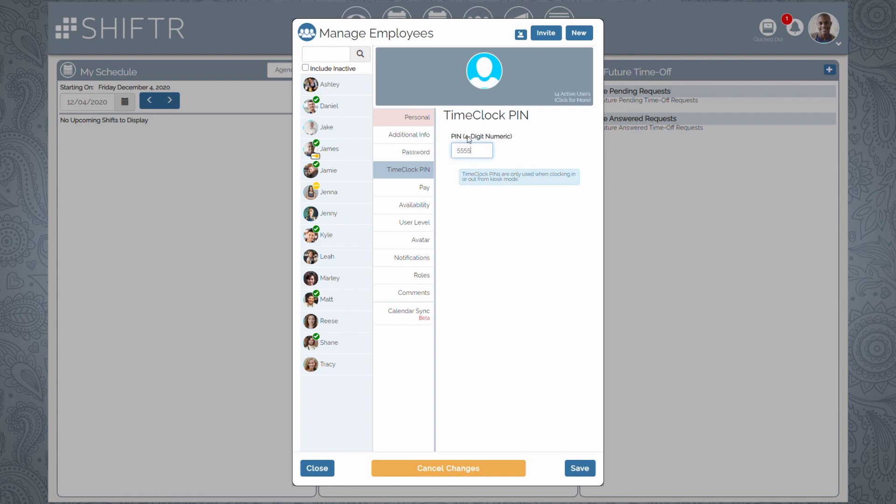
{"action": "left_click", "coordinate": [471, 140]}
- Set the pay type to Hourly at 15.00 per hour
{"action": "left_click", "coordinate": [391, 189]}
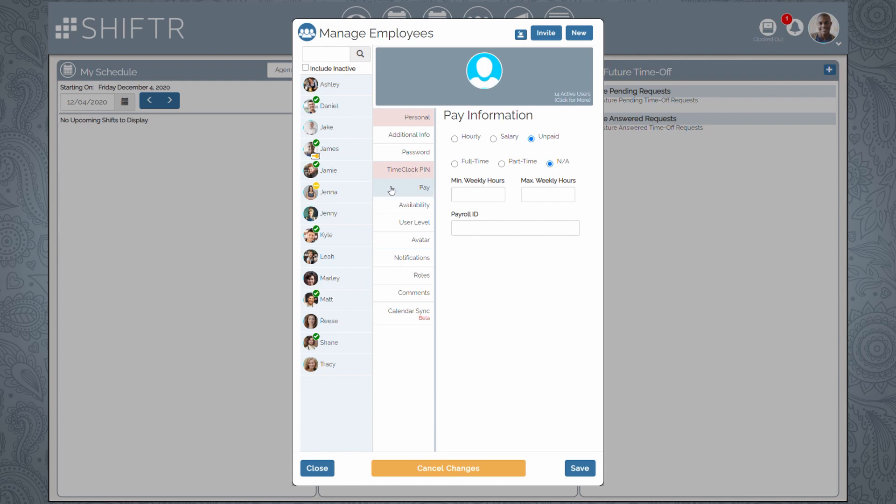
{"action": "left_click", "coordinate": [461, 140]}
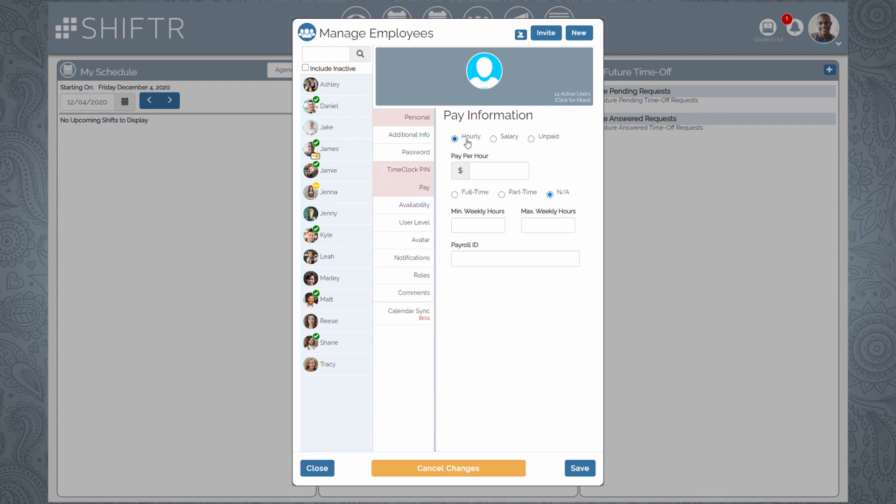
{"action": "left_click", "coordinate": [506, 140]}
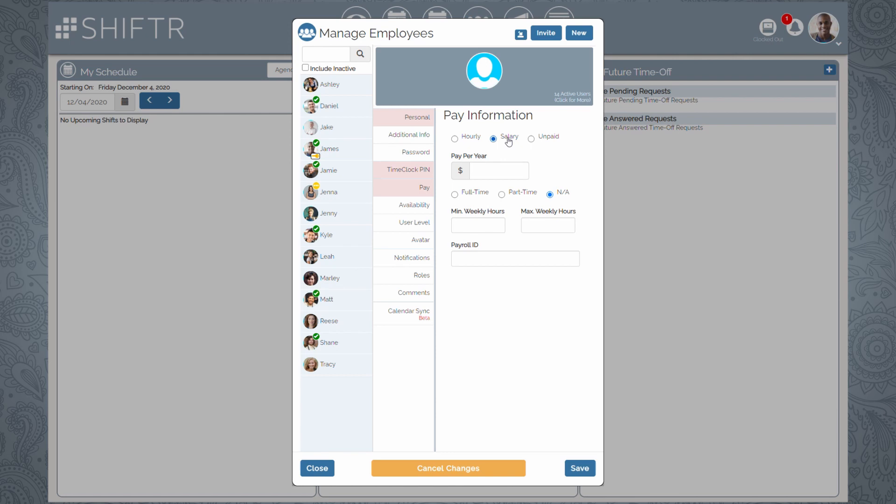
{"action": "left_click", "coordinate": [544, 139]}
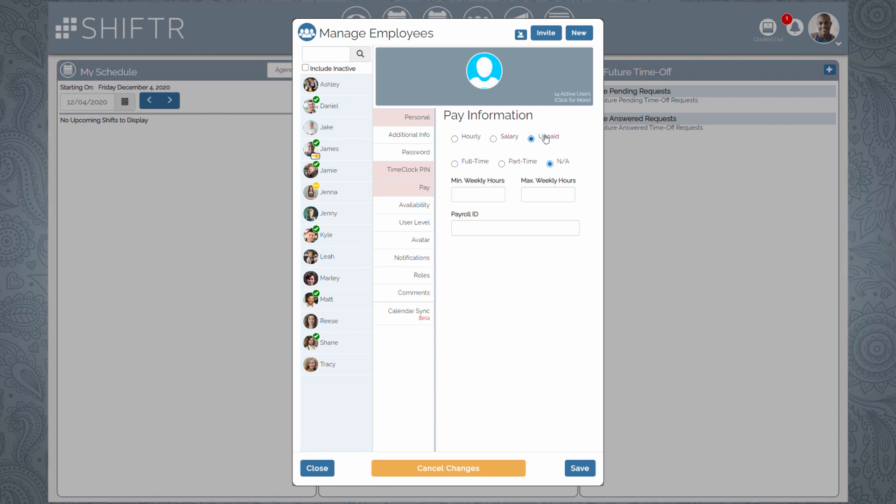
{"action": "left_click", "coordinate": [476, 139]}
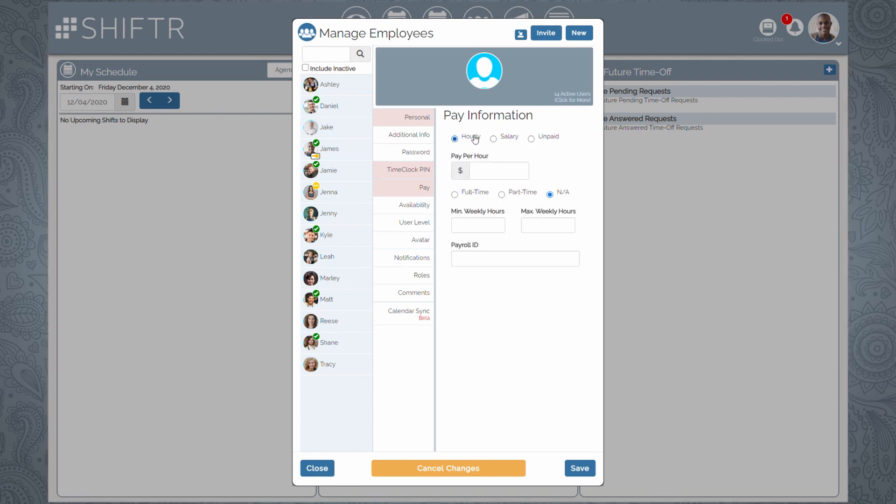
{"action": "left_click", "coordinate": [487, 174]}
{"action": "type", "text": "15.00"}
- Mark the employee Part-Time with 15 minimum and 20 maximum weekly hours
{"action": "left_click", "coordinate": [480, 196]}
{"action": "left_click", "coordinate": [523, 195]}
{"action": "left_click", "coordinate": [564, 194]}
{"action": "left_click", "coordinate": [530, 195]}
{"action": "type", "text": "15"}
{"action": "key", "text": "Tab"}
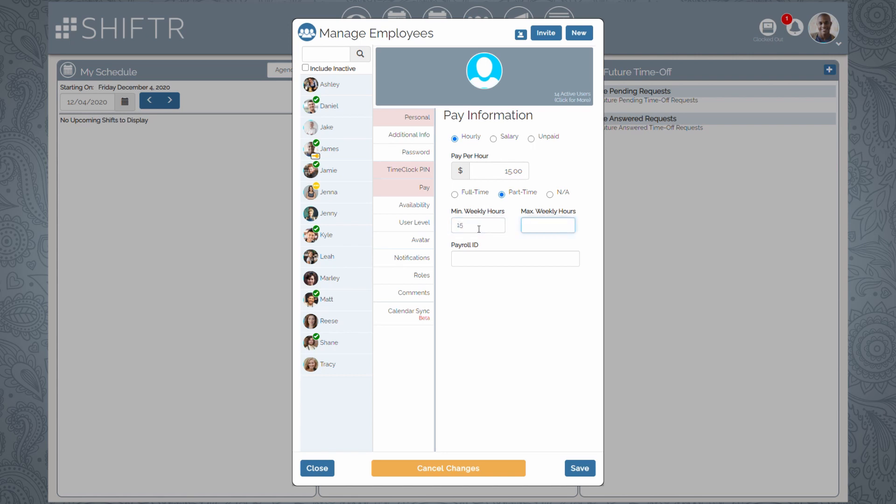
{"action": "type", "text": "20"}
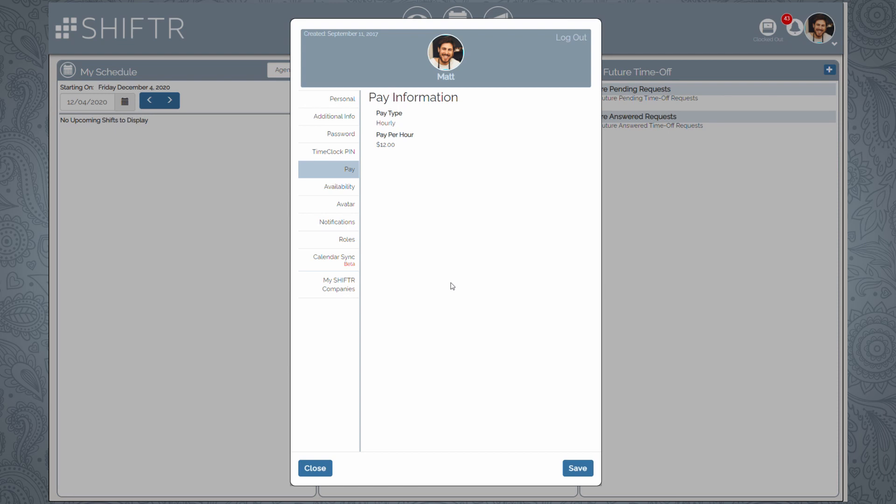
{"action": "left_click", "coordinate": [381, 208]}
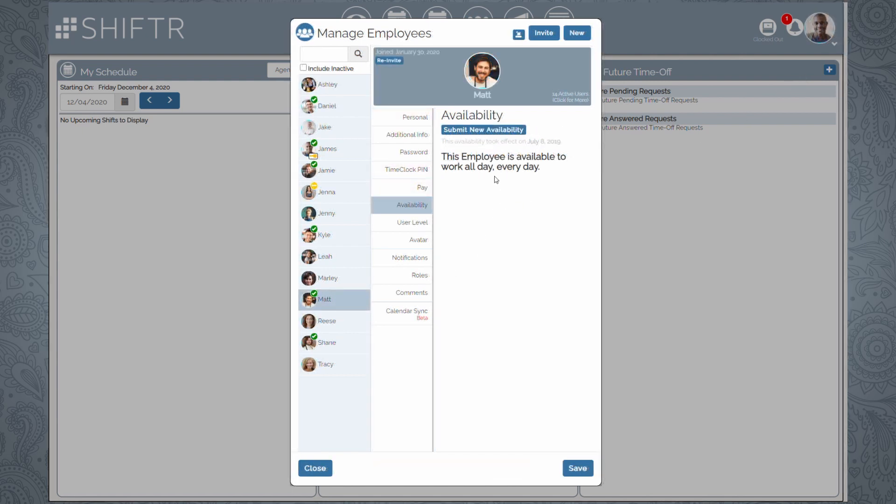
- Discard the new availability request and return to the new employee's Availability section
{"action": "left_click", "coordinate": [480, 131]}
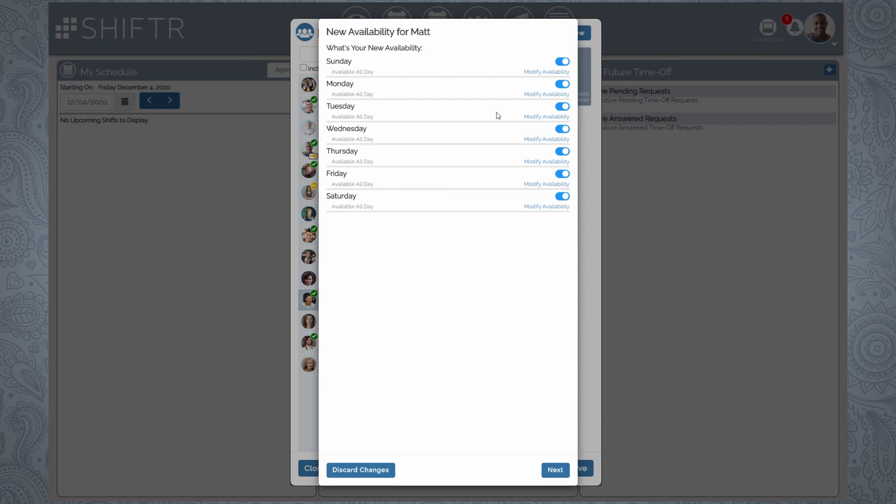
{"action": "left_click", "coordinate": [808, 74]}
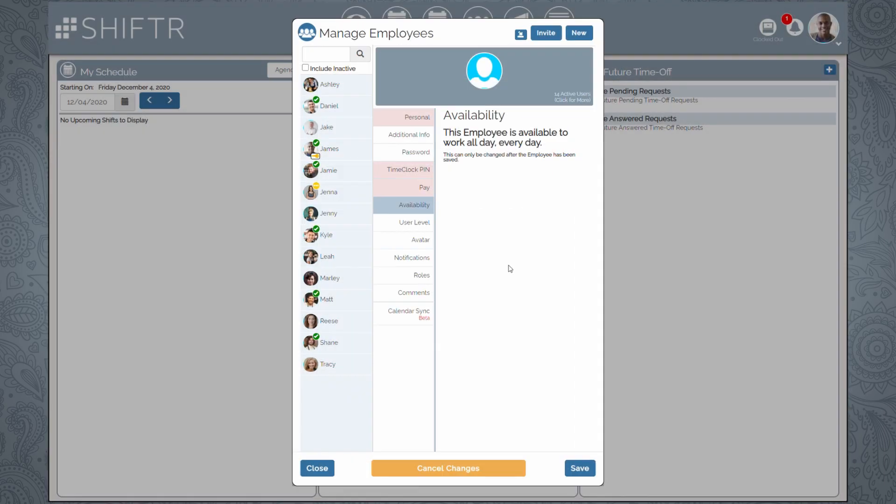
- Keep Employee has Log In Rights enabled and the Administration Level at User
{"action": "left_click", "coordinate": [384, 223]}
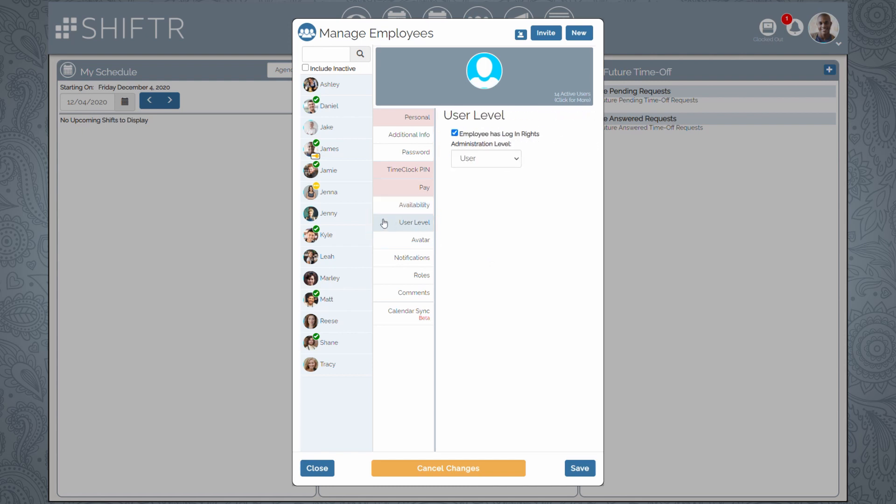
{"action": "left_click", "coordinate": [455, 133]}
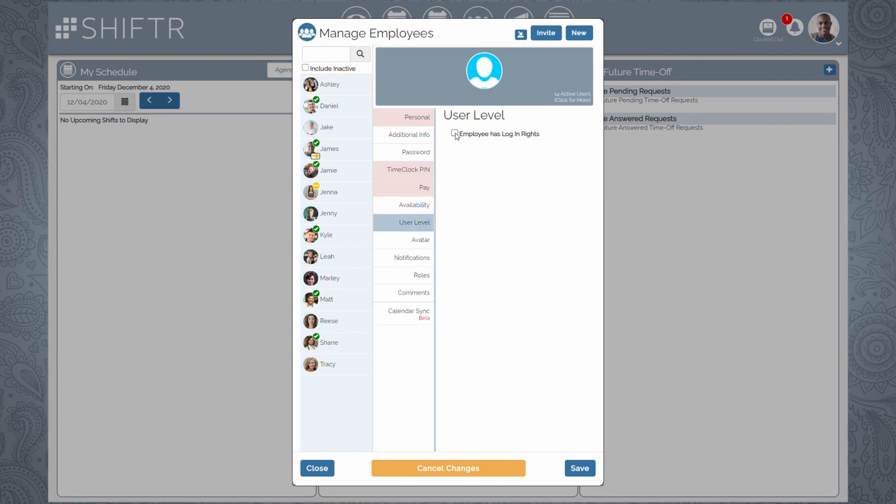
{"action": "left_click", "coordinate": [455, 134]}
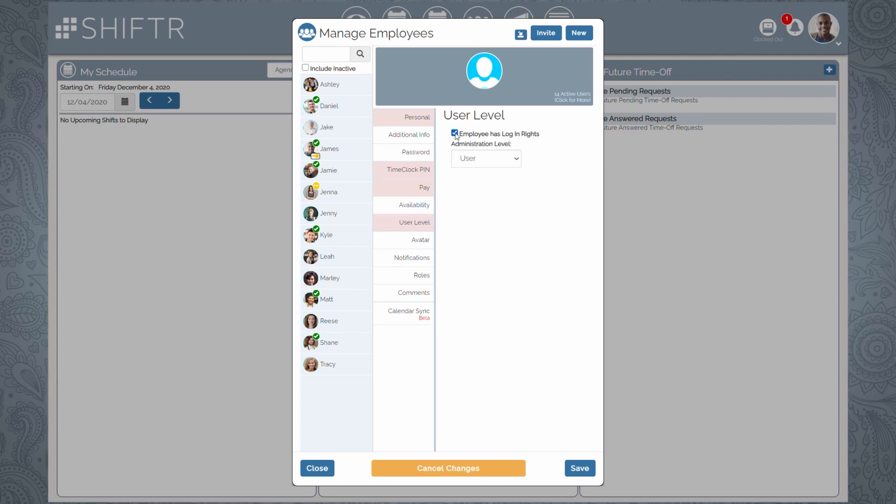
{"action": "left_click", "coordinate": [521, 165]}
{"action": "left_click", "coordinate": [514, 187]}
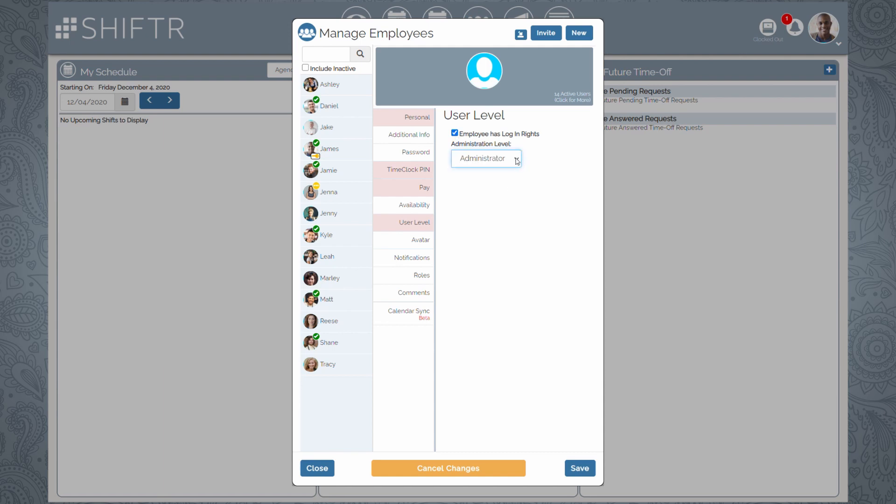
{"action": "left_click", "coordinate": [517, 162]}
{"action": "left_click", "coordinate": [510, 174]}
- Choose the bottom-left stock avatar, then show the Notifications section
{"action": "left_click", "coordinate": [387, 241]}
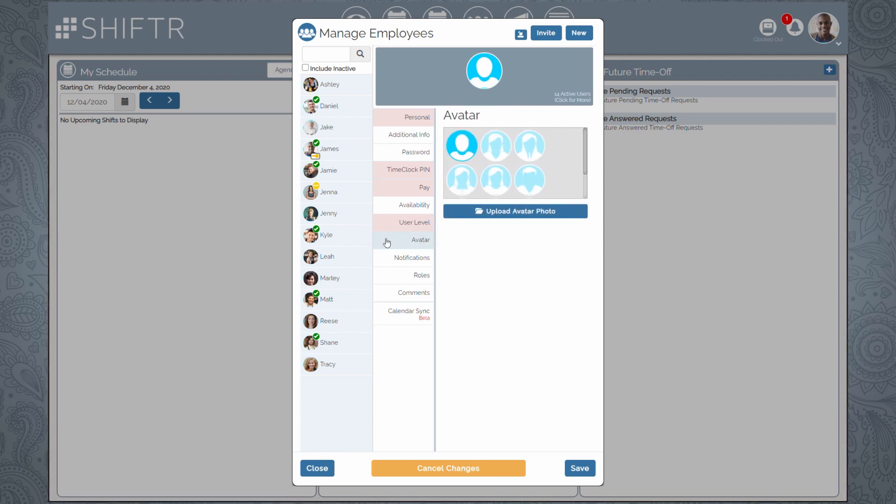
{"action": "left_click", "coordinate": [497, 147]}
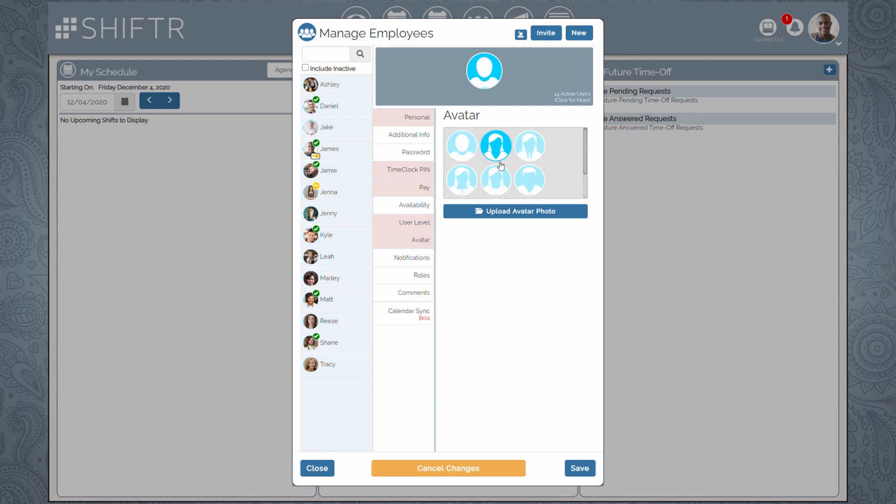
{"action": "scroll", "coordinate": [500, 180], "scroll_direction": "down", "scroll_amount": 1}
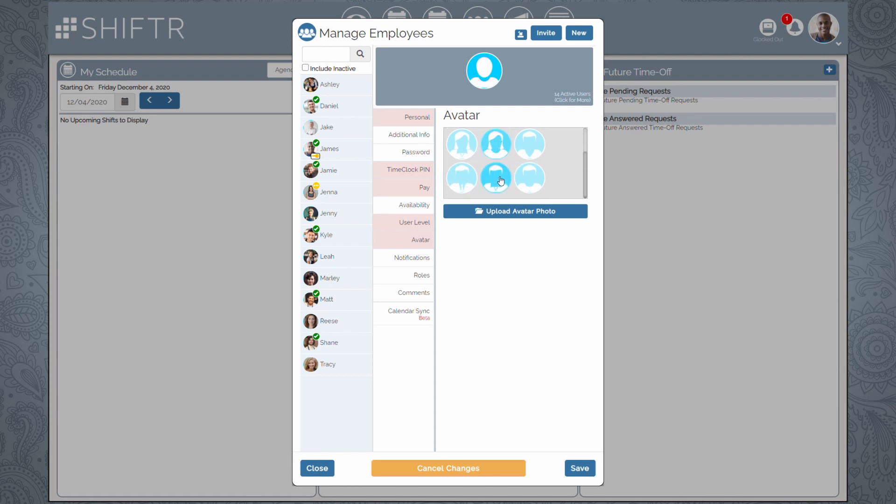
{"action": "left_click", "coordinate": [464, 179]}
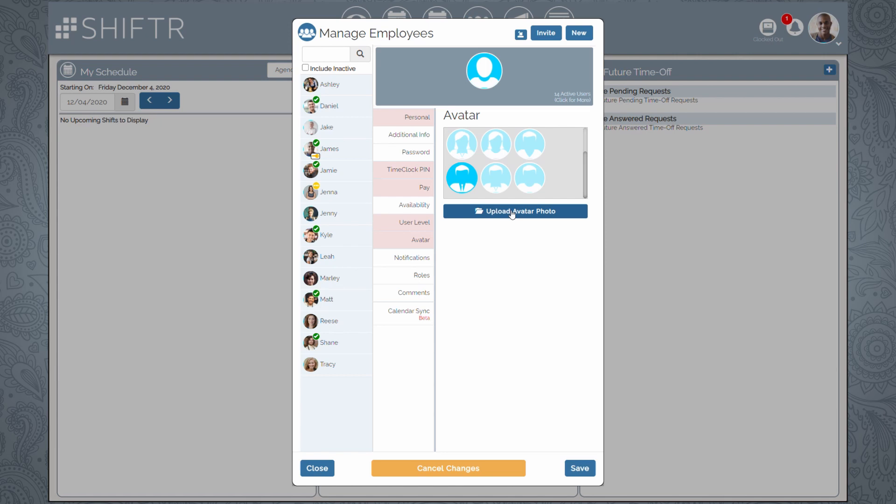
{"action": "left_click", "coordinate": [381, 258]}
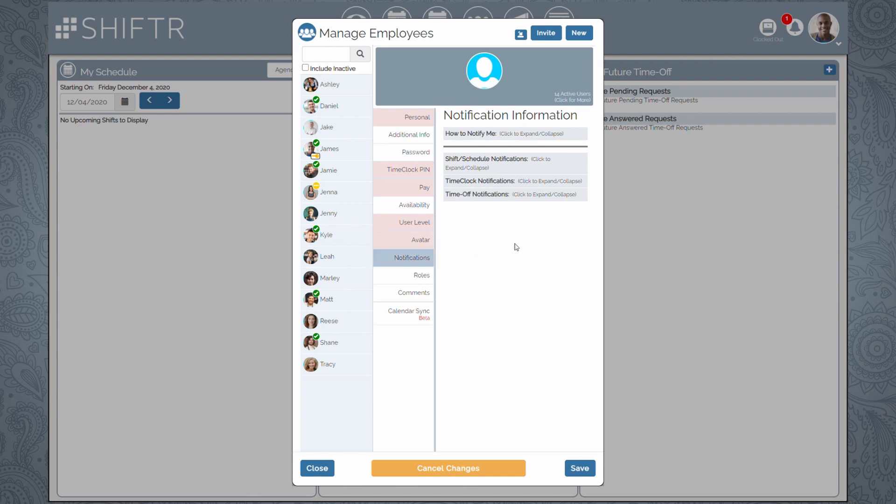
- Uncheck Notify of Every Published Schedule after reviewing the notification groups, then show Roles
{"action": "left_click", "coordinate": [545, 134]}
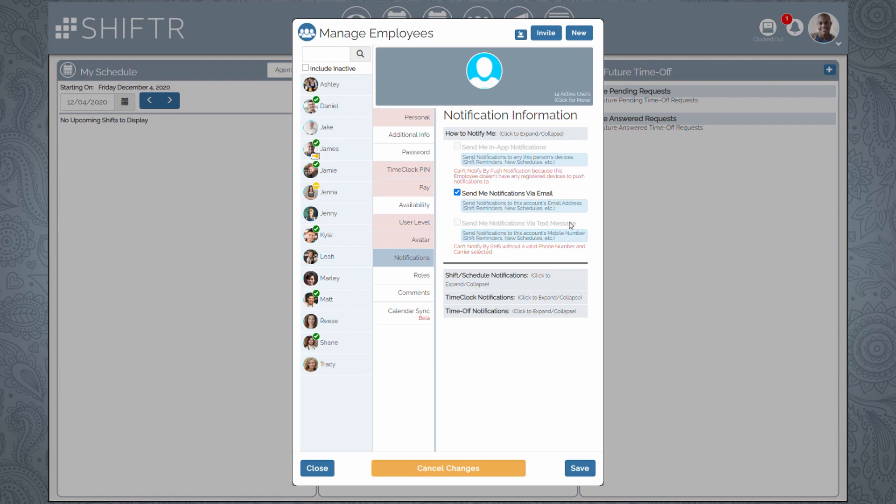
{"action": "left_click", "coordinate": [569, 280]}
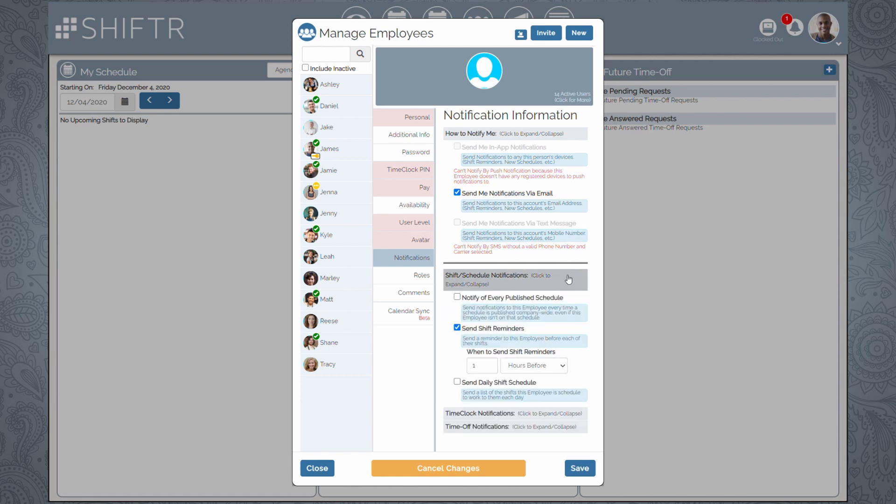
{"action": "left_click", "coordinate": [525, 299]}
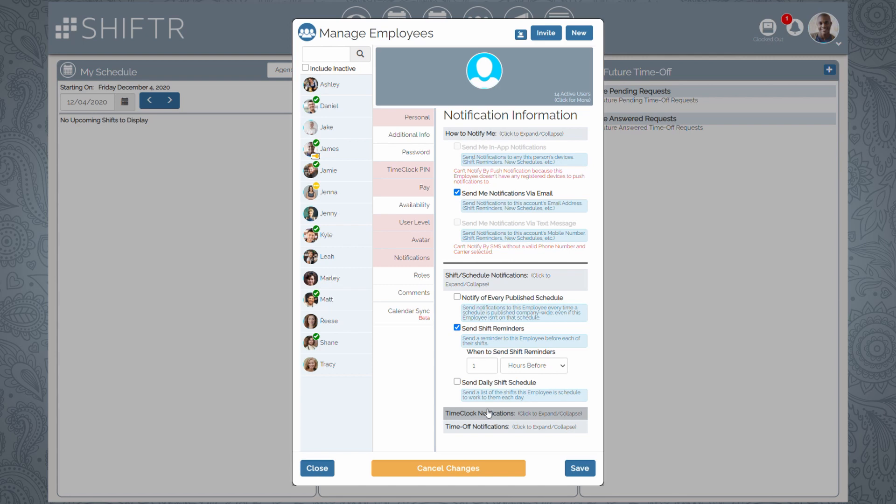
{"action": "left_click", "coordinate": [481, 285]}
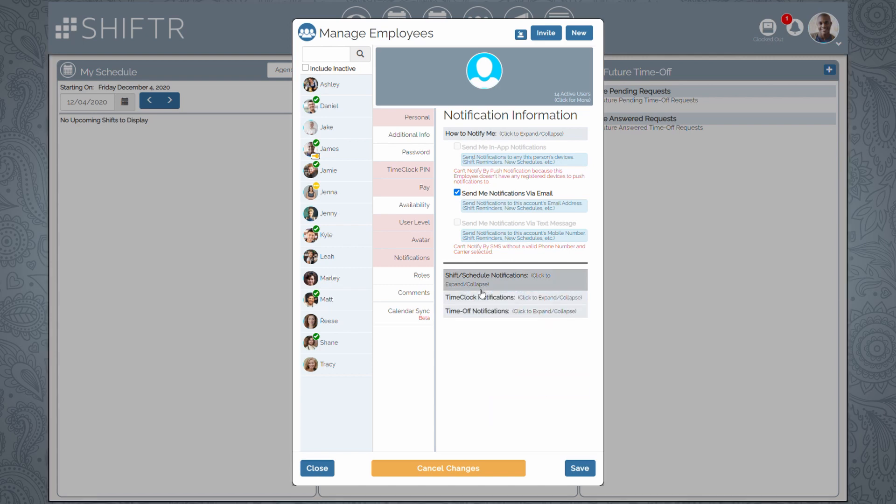
{"action": "left_click", "coordinate": [478, 299]}
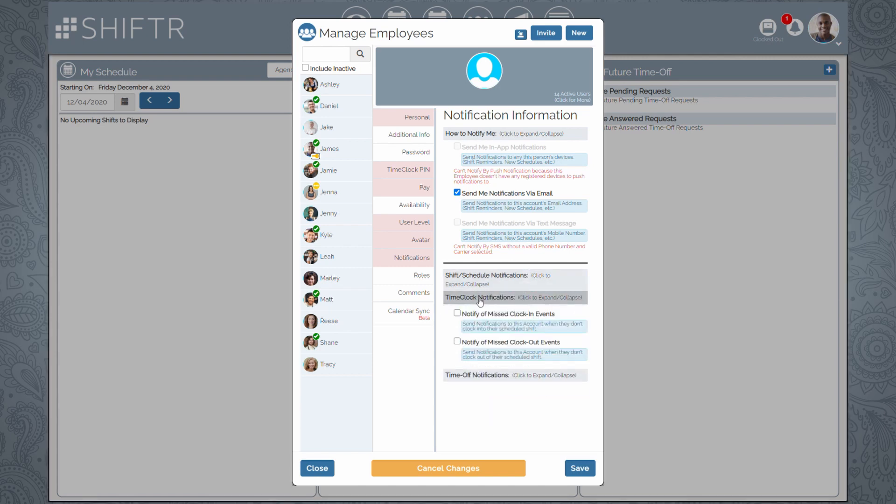
{"action": "left_click", "coordinate": [480, 301]}
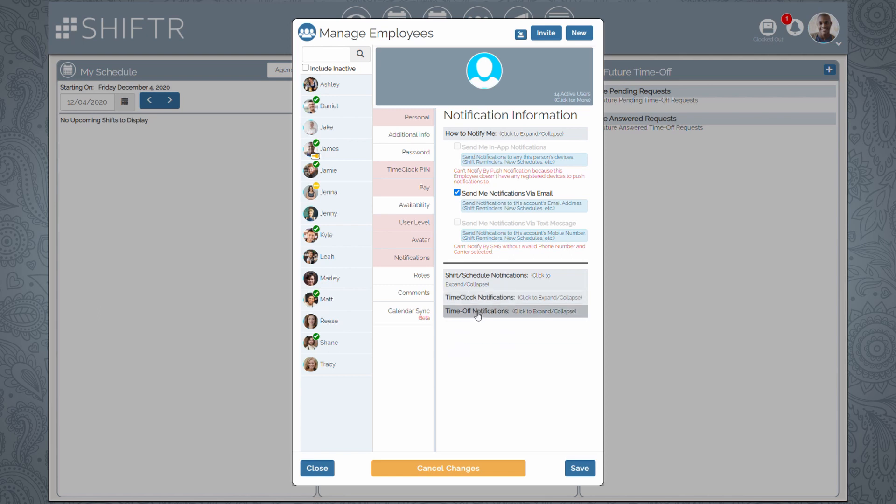
{"action": "left_click", "coordinate": [478, 313]}
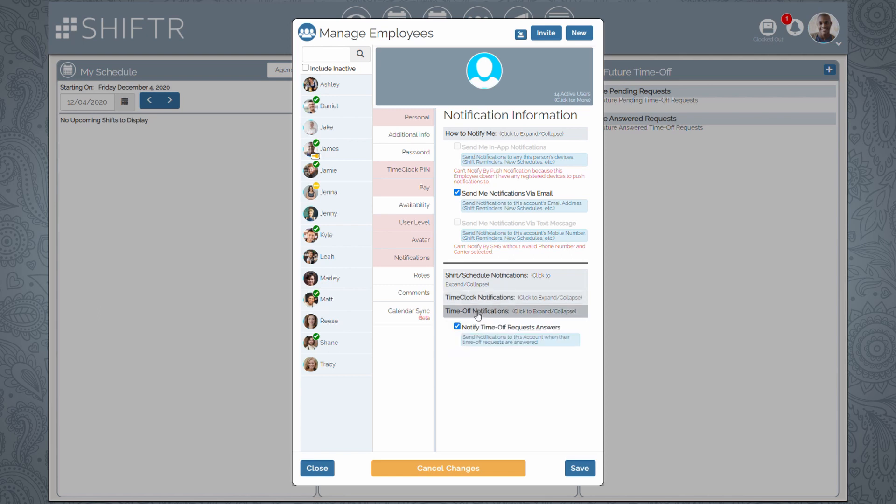
{"action": "left_click", "coordinate": [478, 312]}
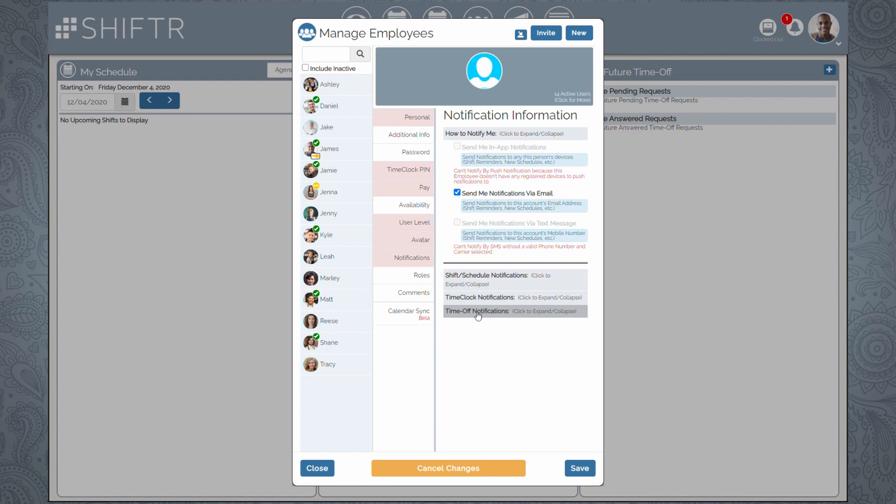
{"action": "left_click", "coordinate": [395, 276]}
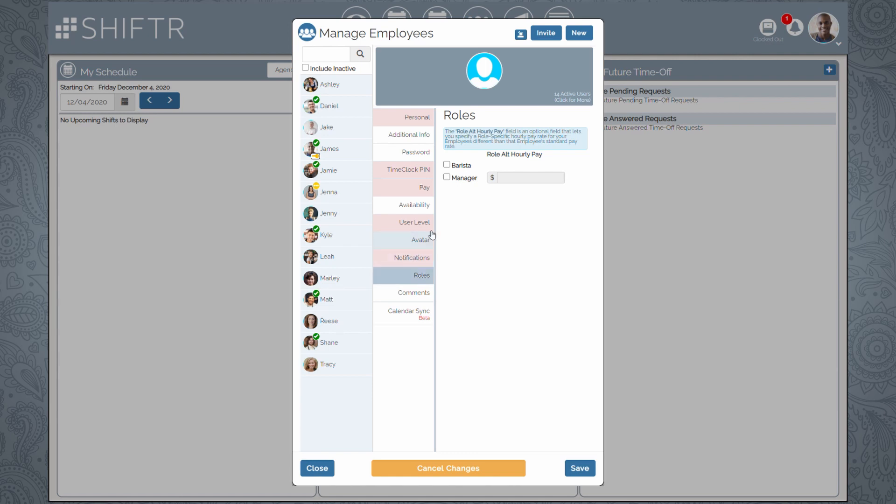
- Give the employee the Manager role, leaving Barista unassigned
{"action": "left_click", "coordinate": [456, 167]}
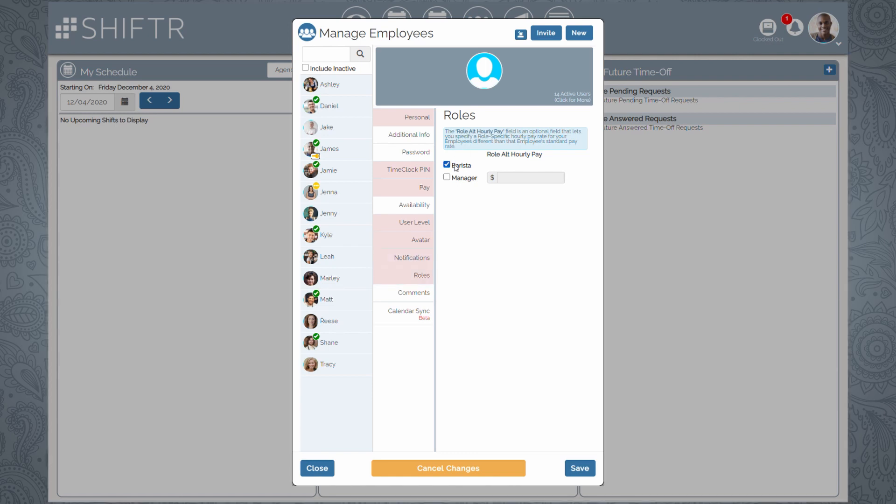
{"action": "left_click", "coordinate": [456, 167]}
{"action": "left_click", "coordinate": [457, 182]}
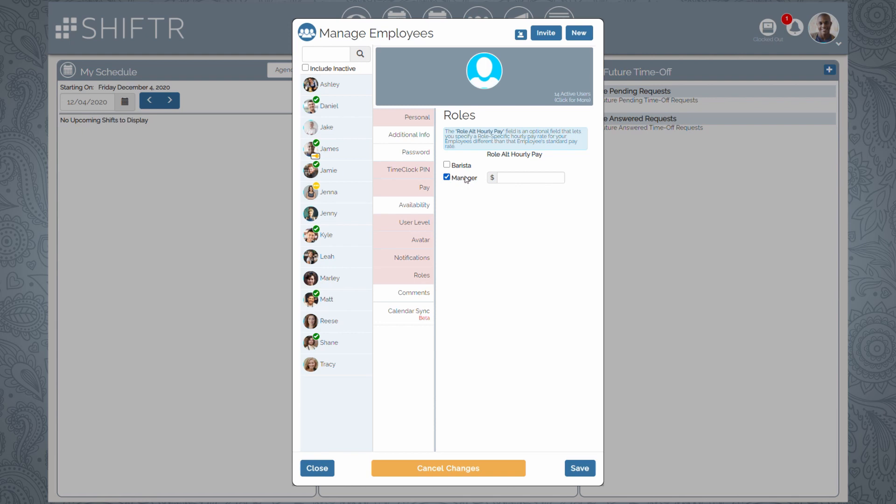
- Enter 16.50 as the Manager role's alternate hourly pay
{"action": "left_click", "coordinate": [519, 182]}
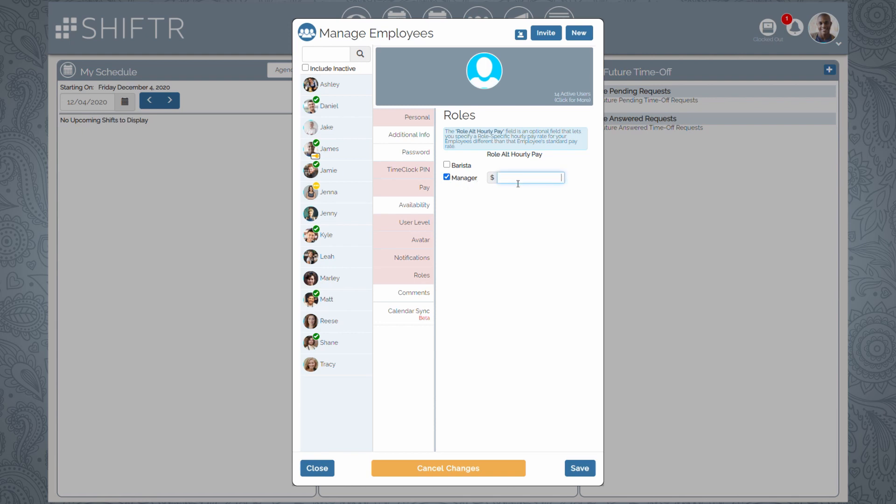
{"action": "type", "text": "16.50"}
{"action": "left_click", "coordinate": [519, 209]}
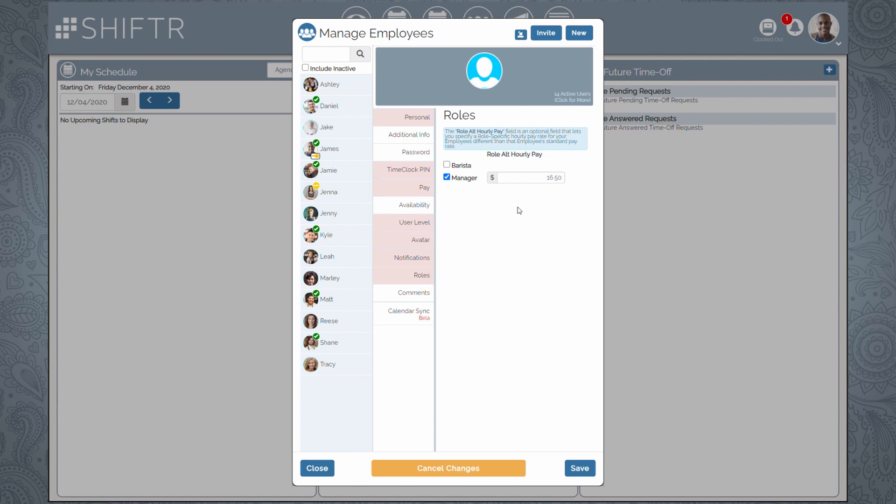
{"action": "left_click", "coordinate": [396, 293]}
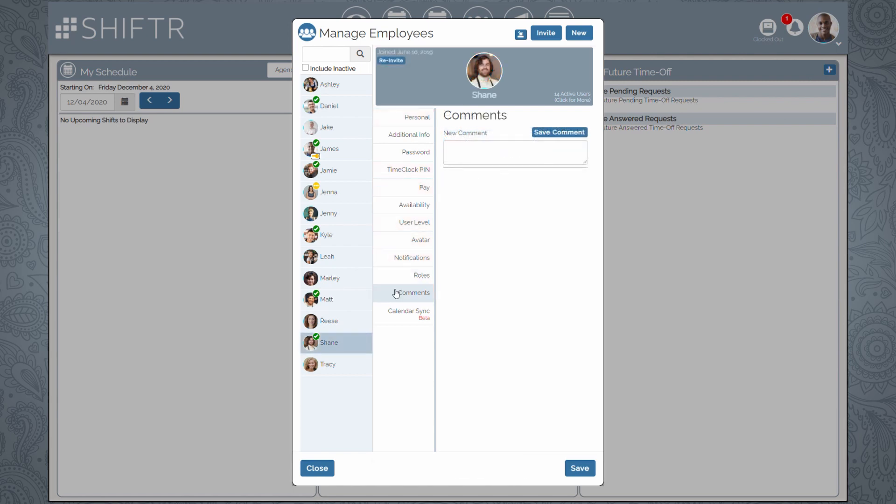
- Save the new comment 'Promoted to Manager December 4th' on the employee's profile
{"action": "left_click", "coordinate": [489, 158]}
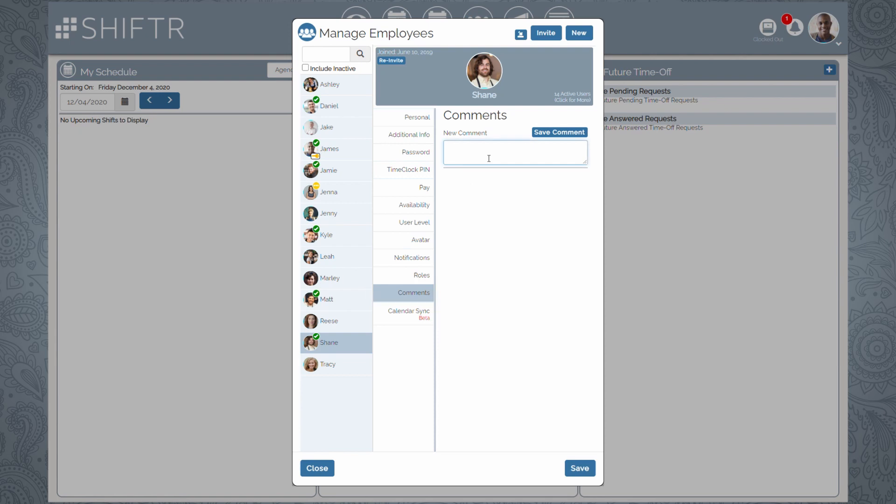
{"action": "type", "text": "Promoted to Manager December 4th"}
{"action": "left_click", "coordinate": [553, 134]}
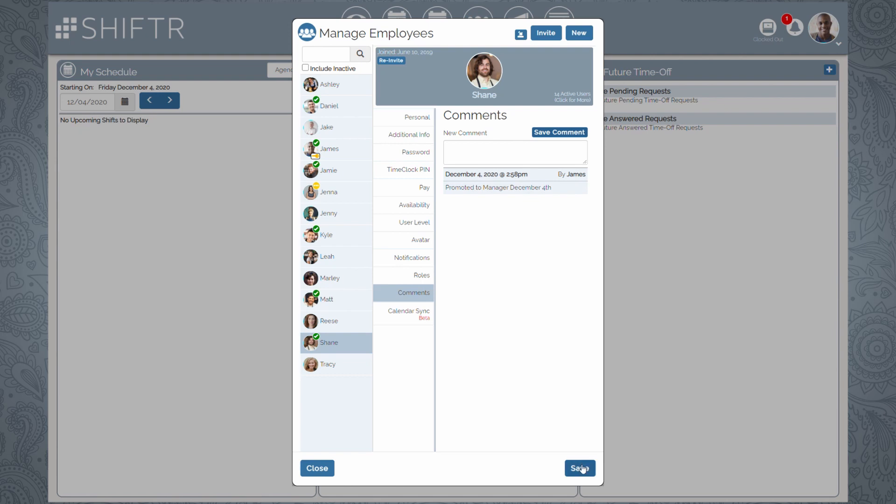
{"action": "left_click", "coordinate": [402, 317]}
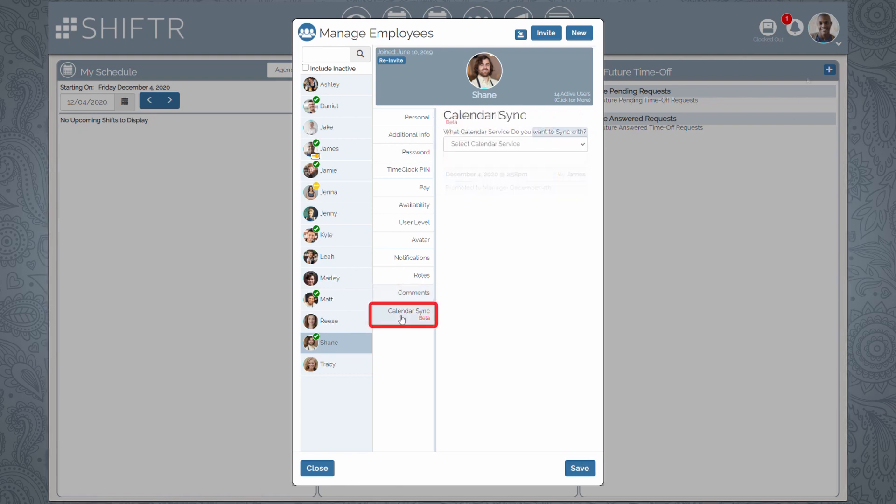
- Choose Google / Android as the calendar service, replacing the iPad, iPhone, iPod Touch choice
{"action": "left_click", "coordinate": [482, 148]}
{"action": "left_click", "coordinate": [483, 164]}
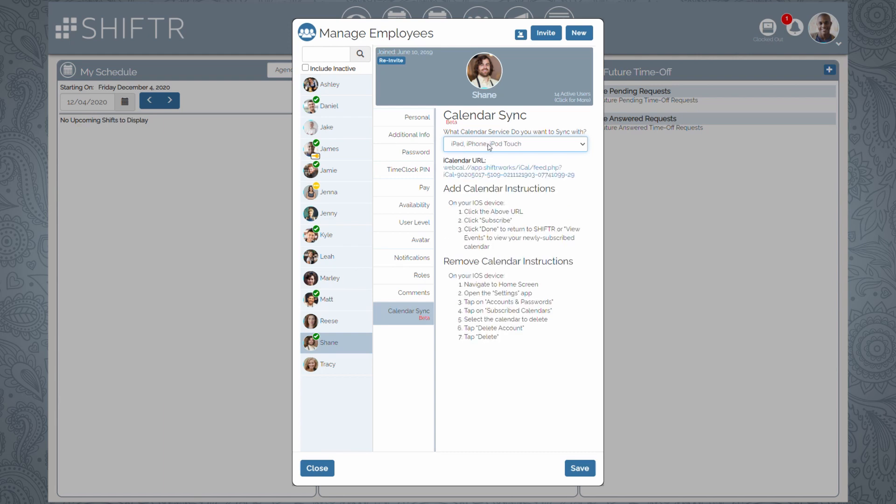
{"action": "left_click", "coordinate": [487, 174]}
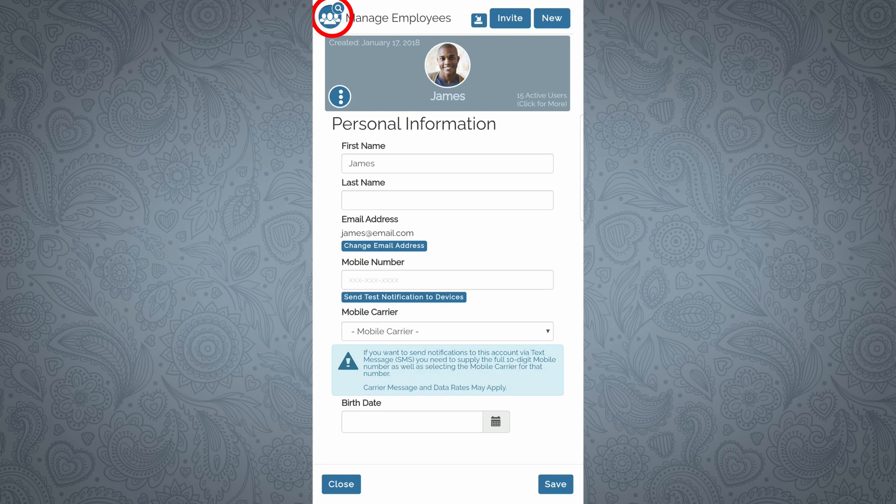
- Tick Include Inactive in the employee list so inactive staff appear too
{"action": "left_click", "coordinate": [331, 17]}
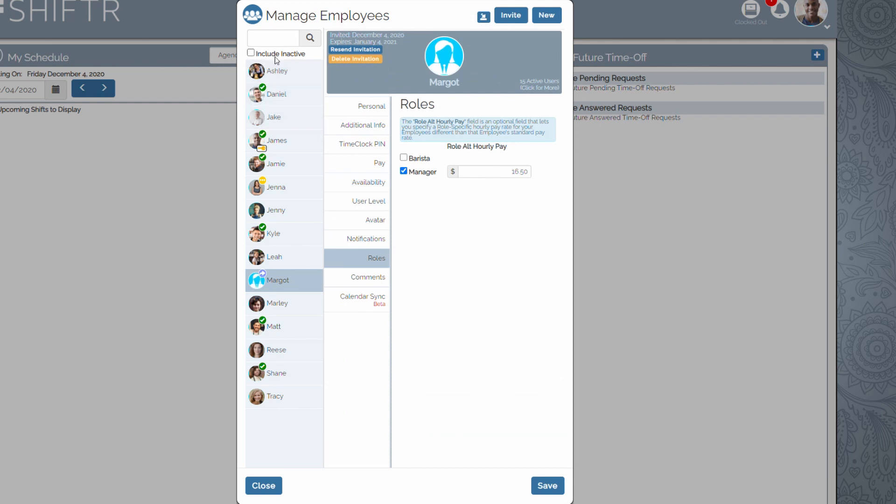
{"action": "left_click", "coordinate": [301, 55]}
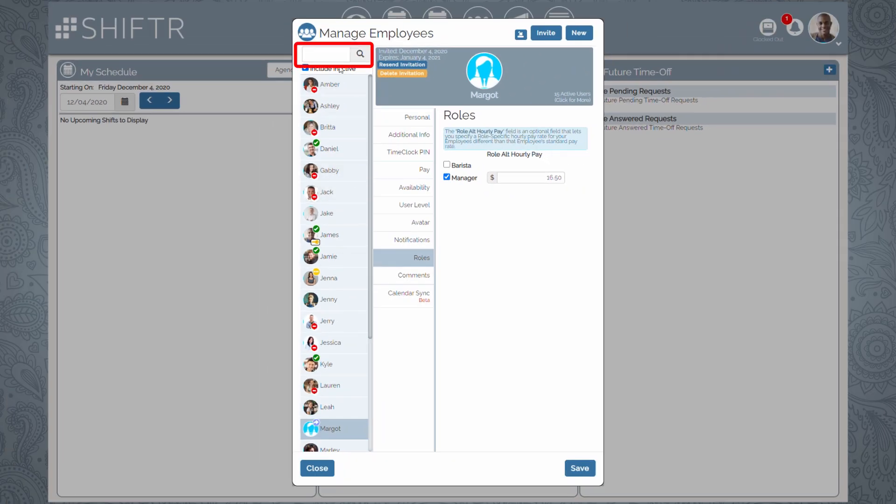
{"action": "type", "text": "Margot"}
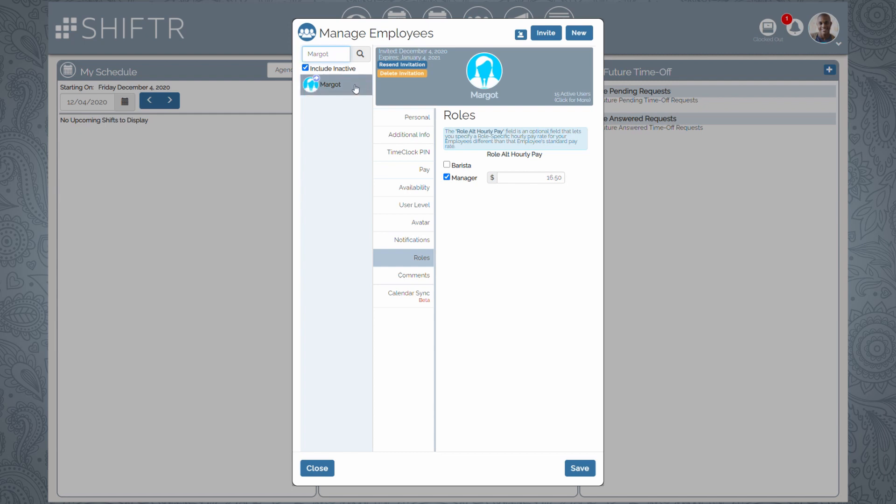
{"action": "left_click", "coordinate": [350, 87]}
{"action": "double_click", "coordinate": [341, 60]}
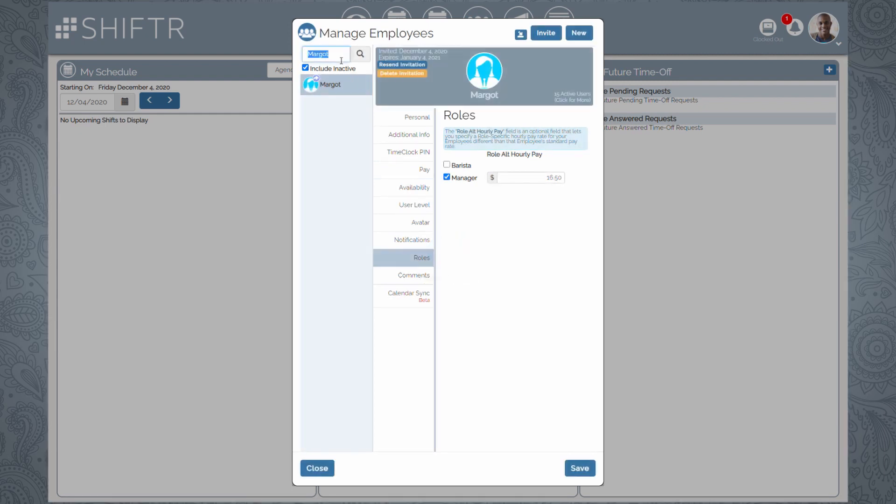
{"action": "key", "text": "BackSpace"}
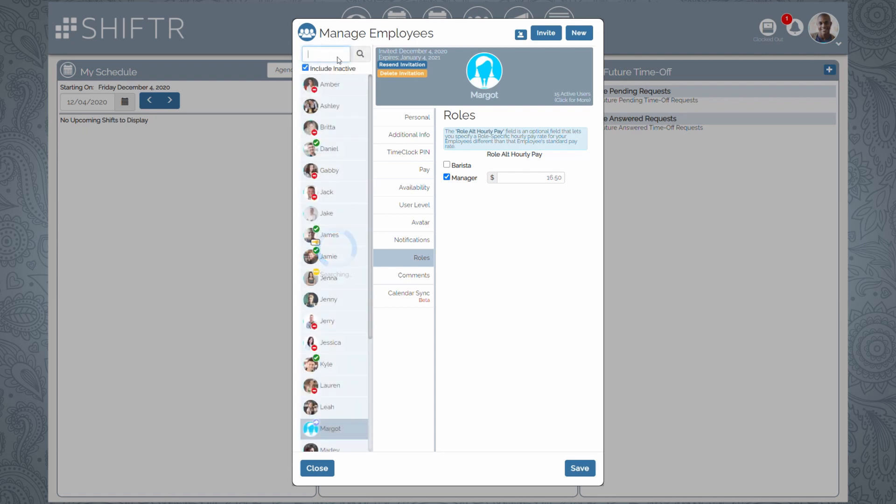
{"action": "scroll", "coordinate": [364, 341], "scroll_direction": "down", "scroll_amount": 2}
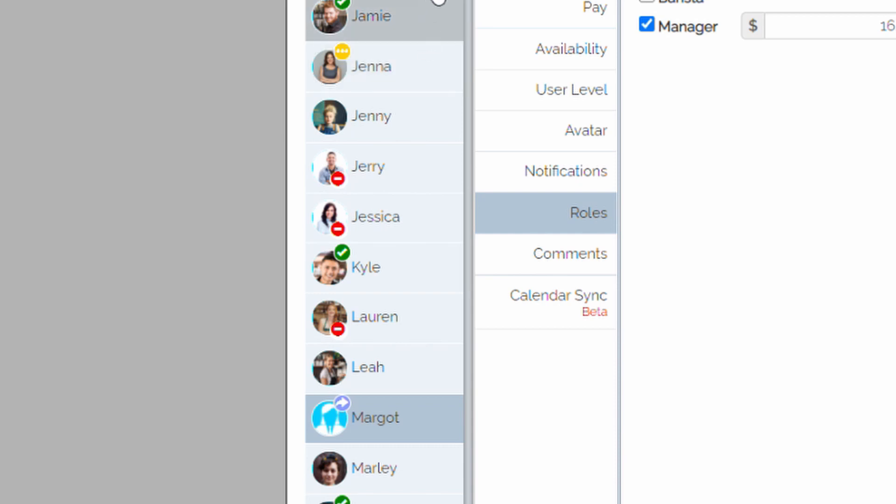
- Scroll the employee list back up to the top
{"action": "scroll", "coordinate": [439, 66], "scroll_direction": "up", "scroll_amount": 4}
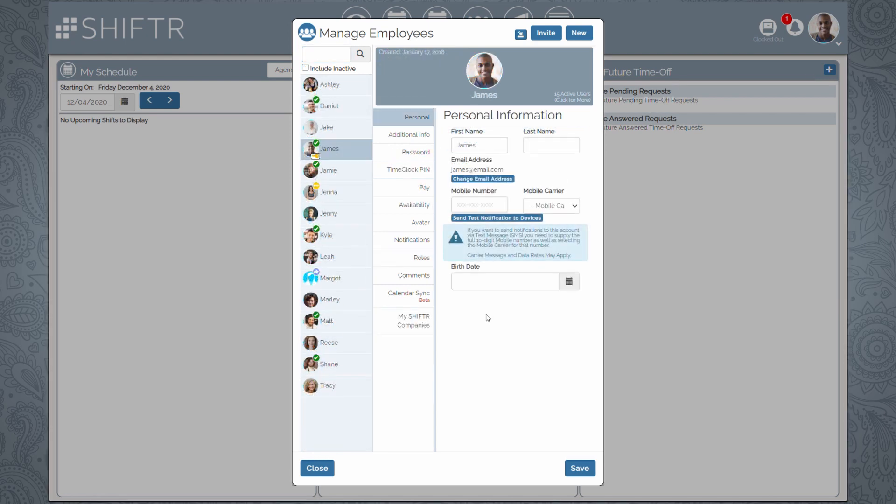
- Uncheck Active Employee on the invited employee's Personal tab and save
{"action": "left_click", "coordinate": [350, 282]}
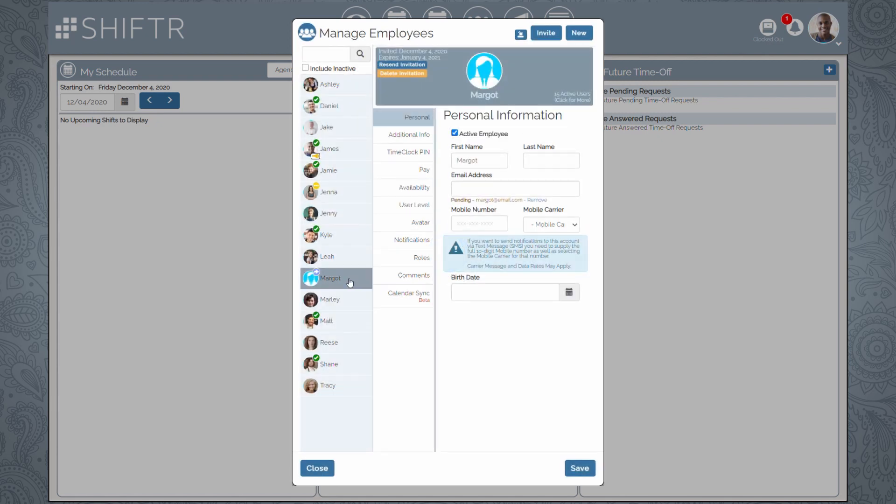
{"action": "left_click", "coordinate": [475, 137]}
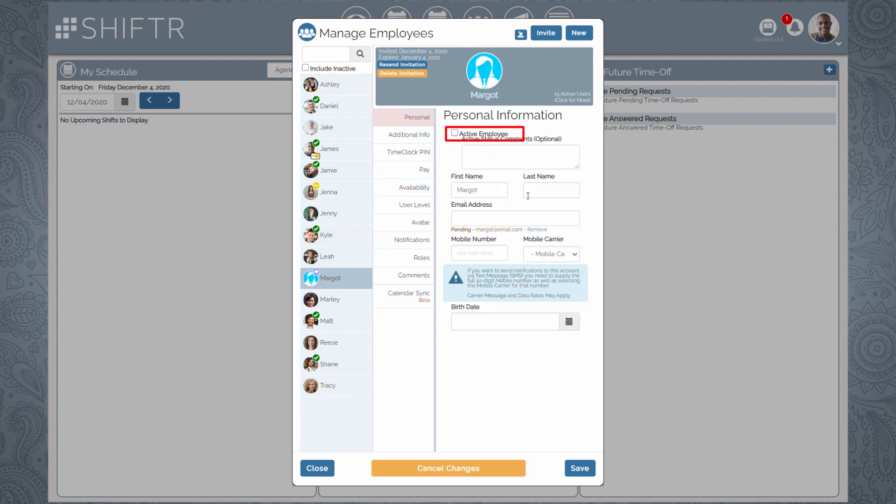
{"action": "left_click", "coordinate": [576, 469]}
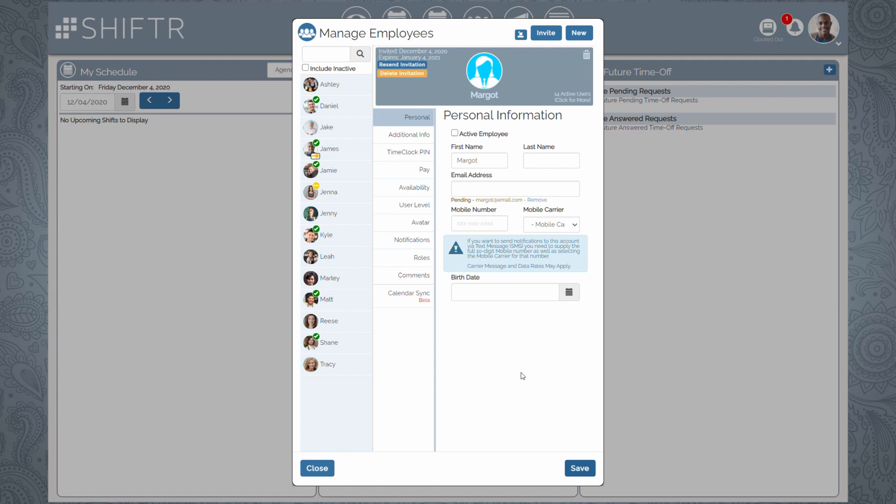
- Delete the invited employee with the trash icon, confirming with Delete Person
{"action": "left_click", "coordinate": [587, 55]}
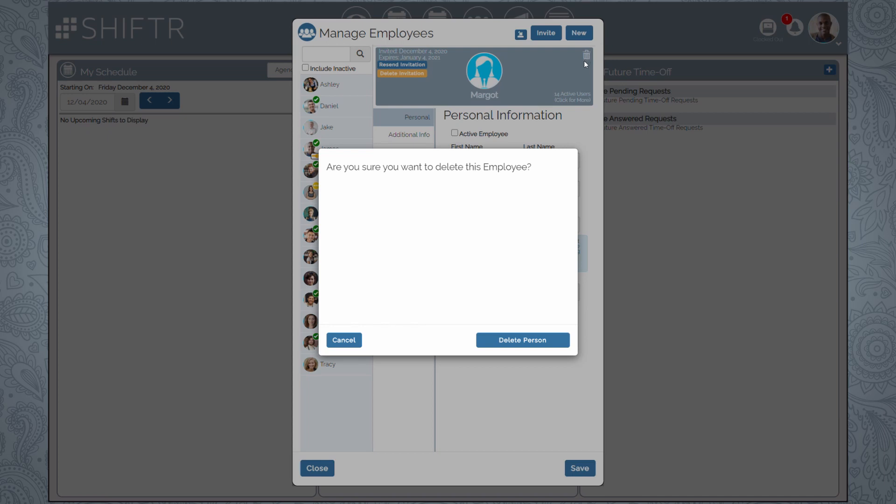
{"action": "left_click", "coordinate": [558, 344]}
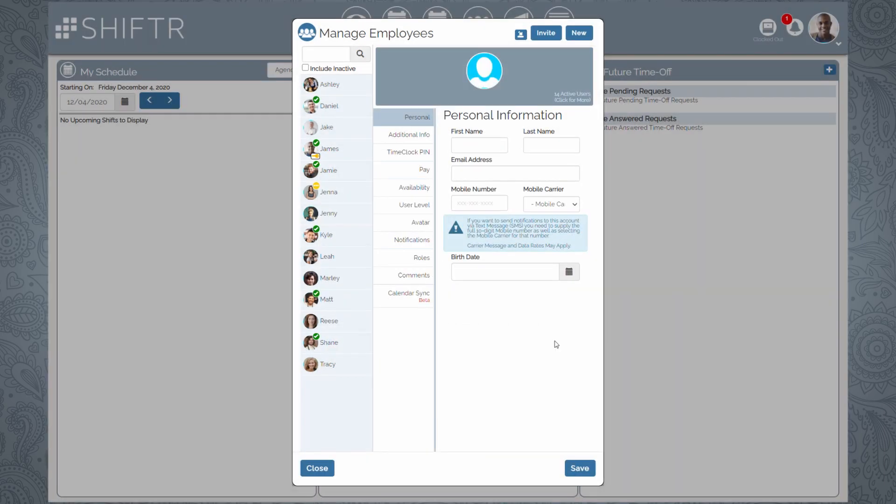